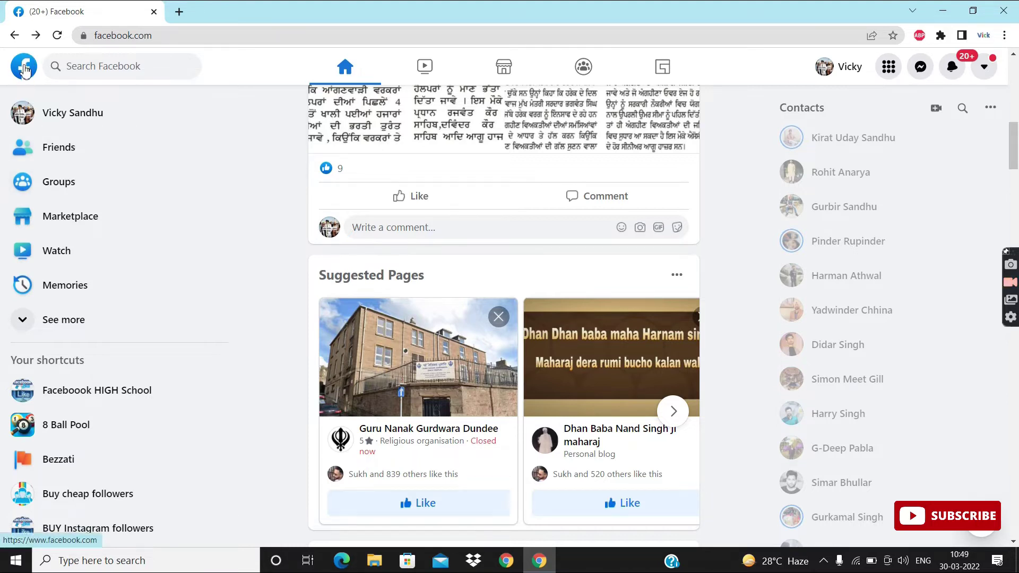
pyautogui.click(107, 66)
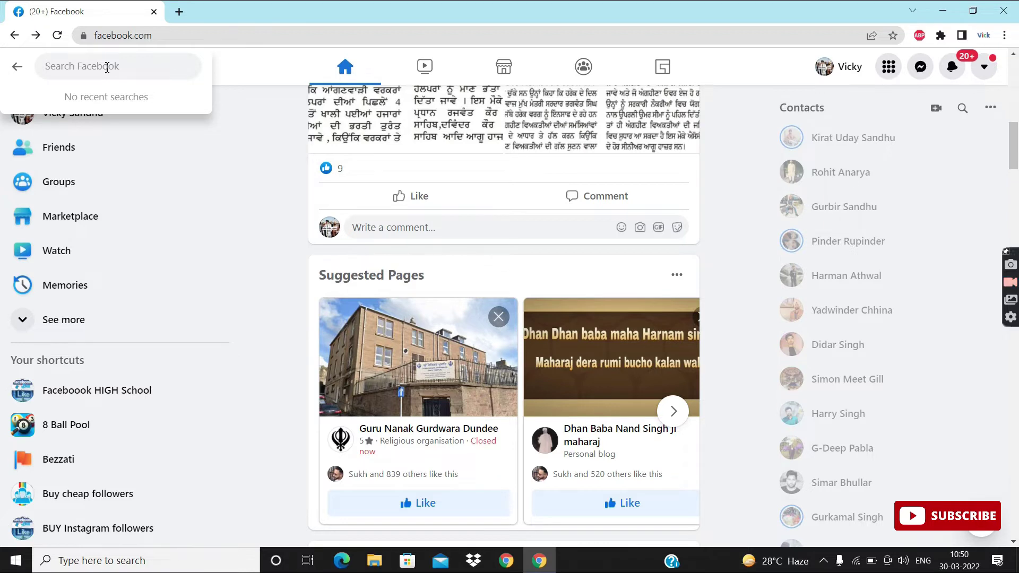
pyautogui.write('nisha')
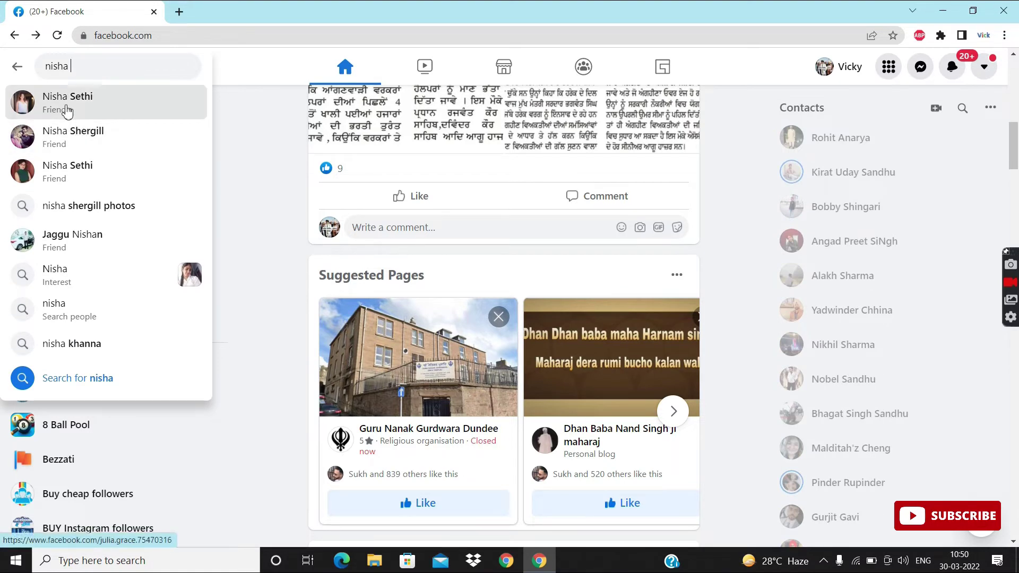
pyautogui.click(78, 165)
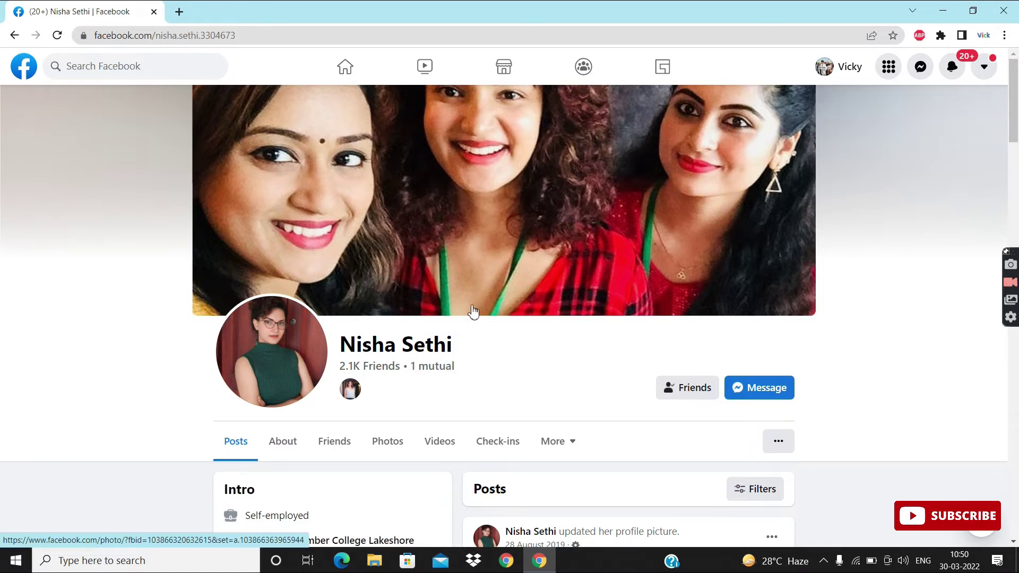
pyautogui.scroll(-1, 478, 319)
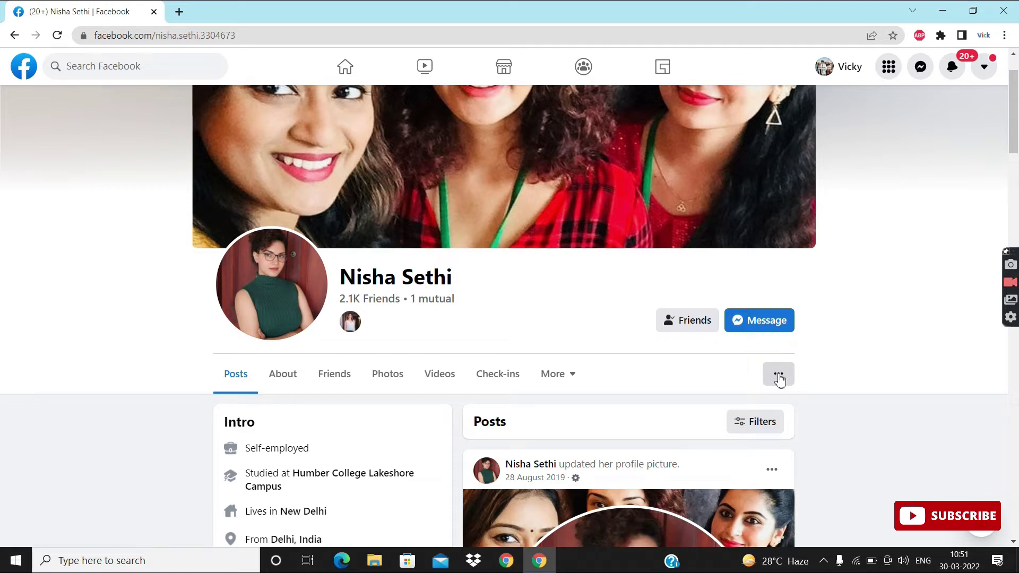
pyautogui.click(780, 376)
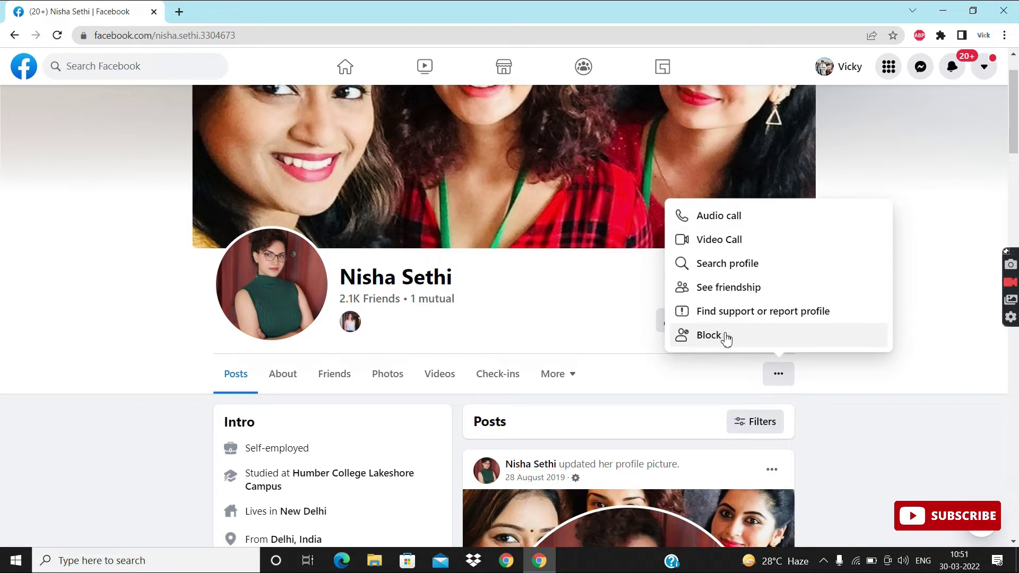
pyautogui.click(726, 338)
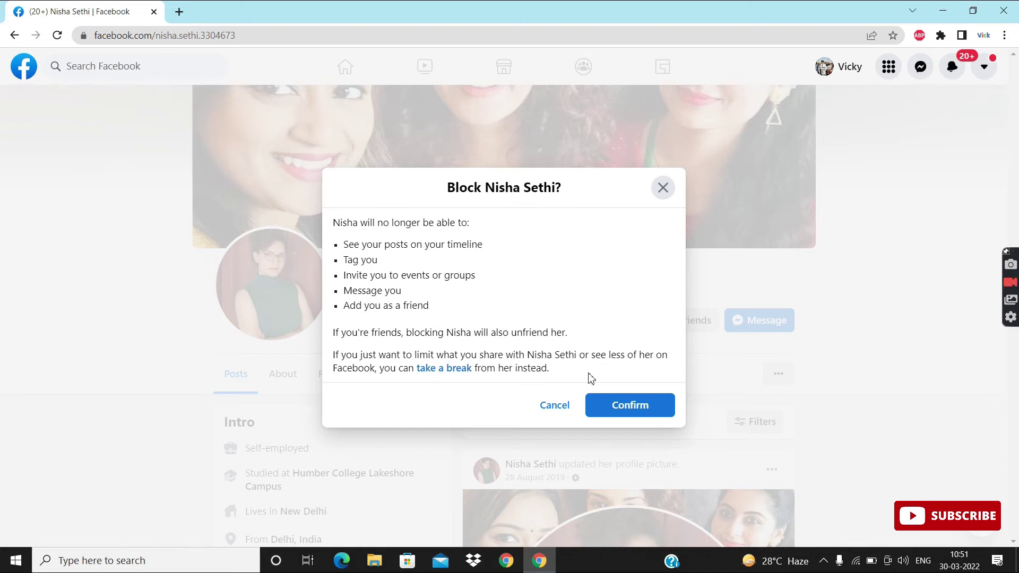
pyautogui.click(641, 404)
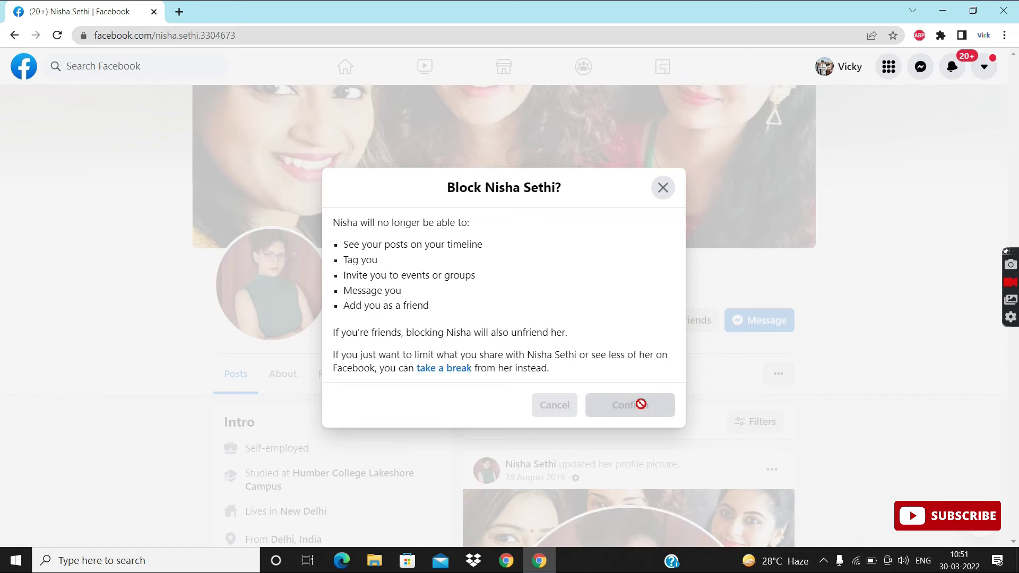